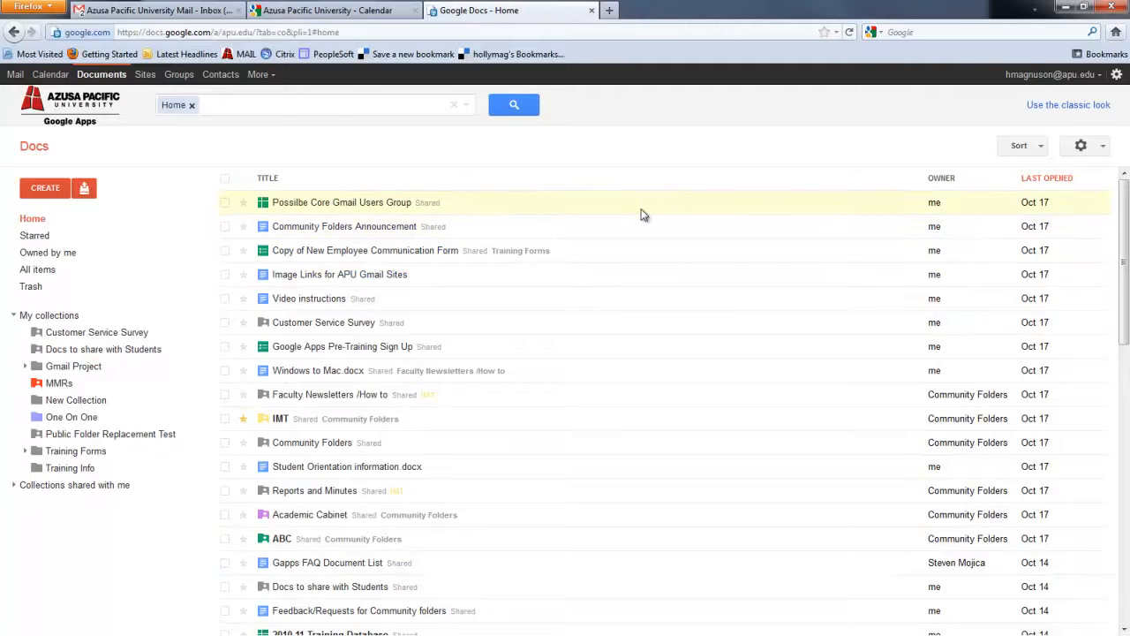
Show the sort options for ordering the Home document list.
left_click(1041, 148)
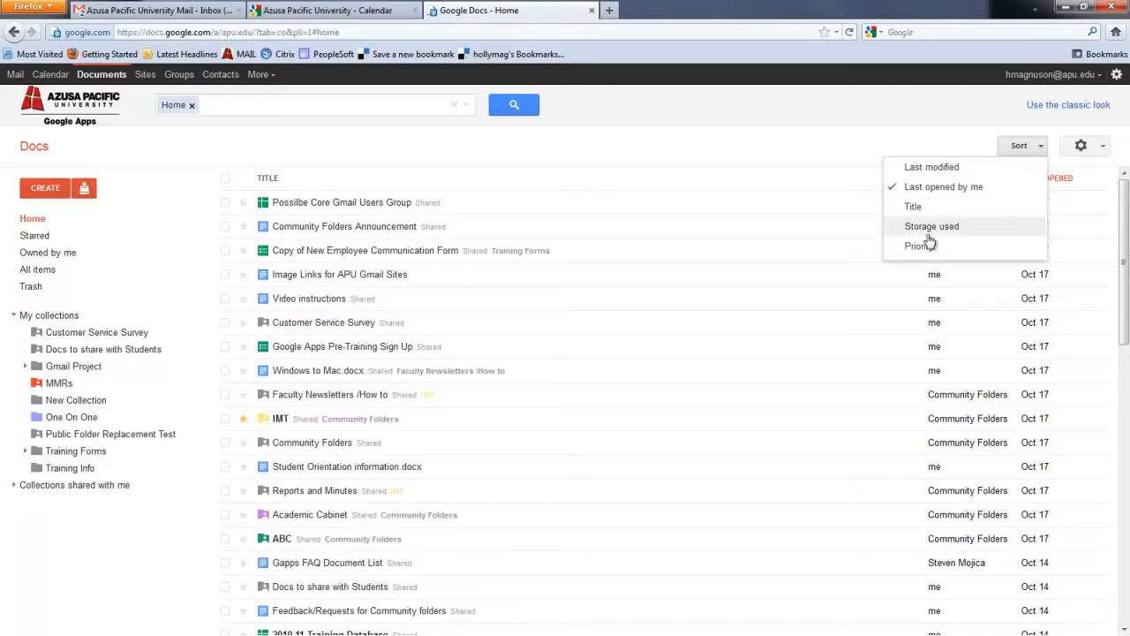
Close the sort menu, look inside the Customer Service Survey collection, then return to Home.
left_click(347, 160)
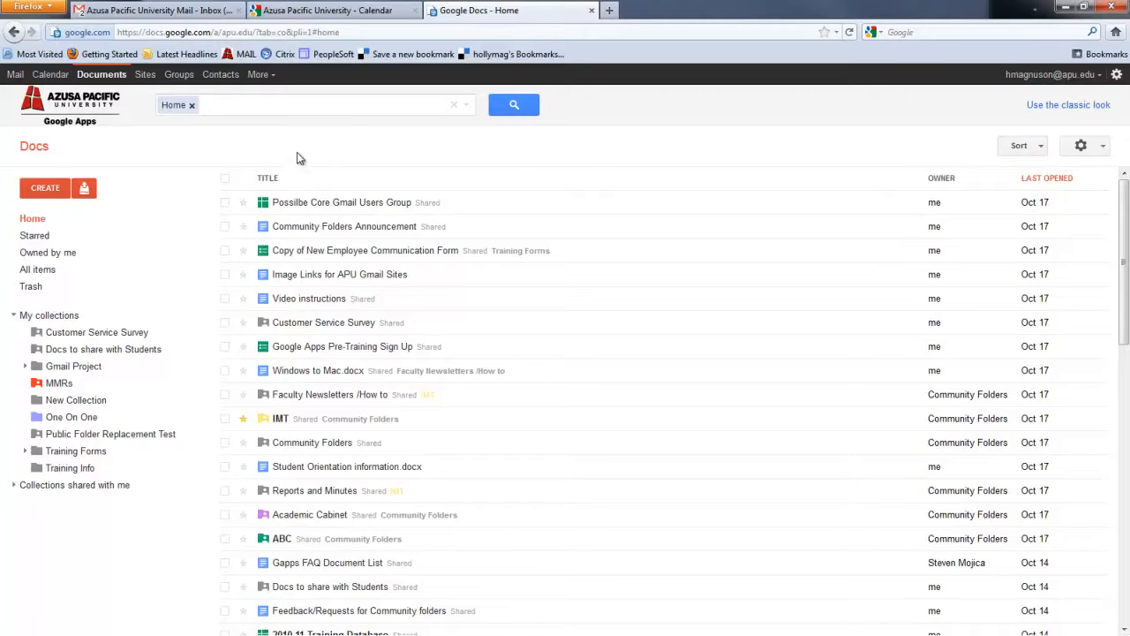
left_click(258, 100)
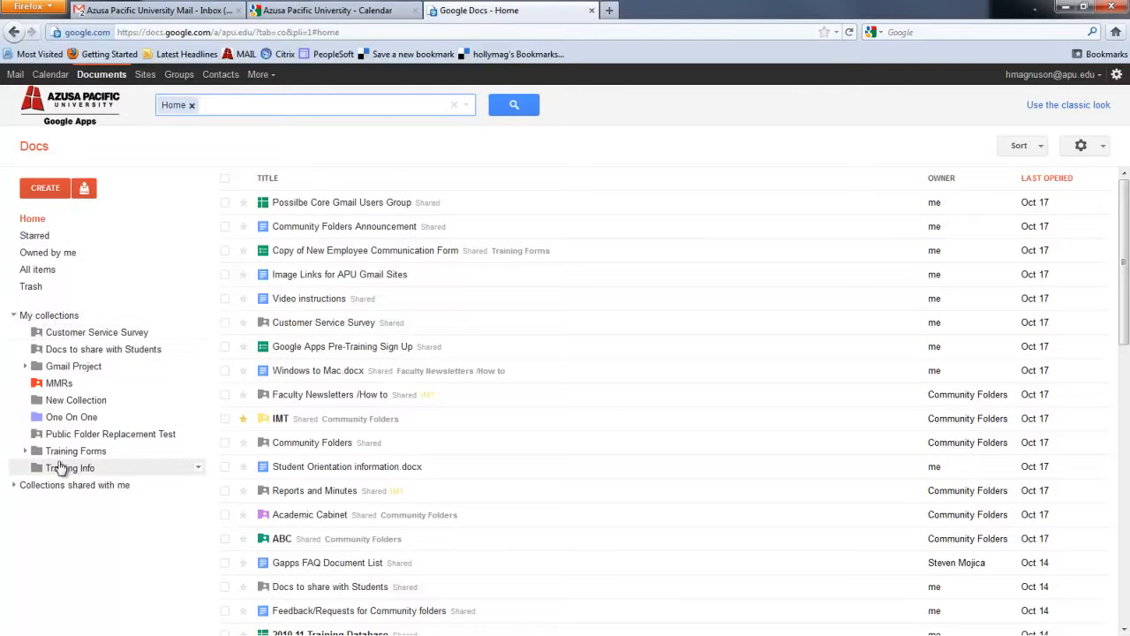
left_click(81, 336)
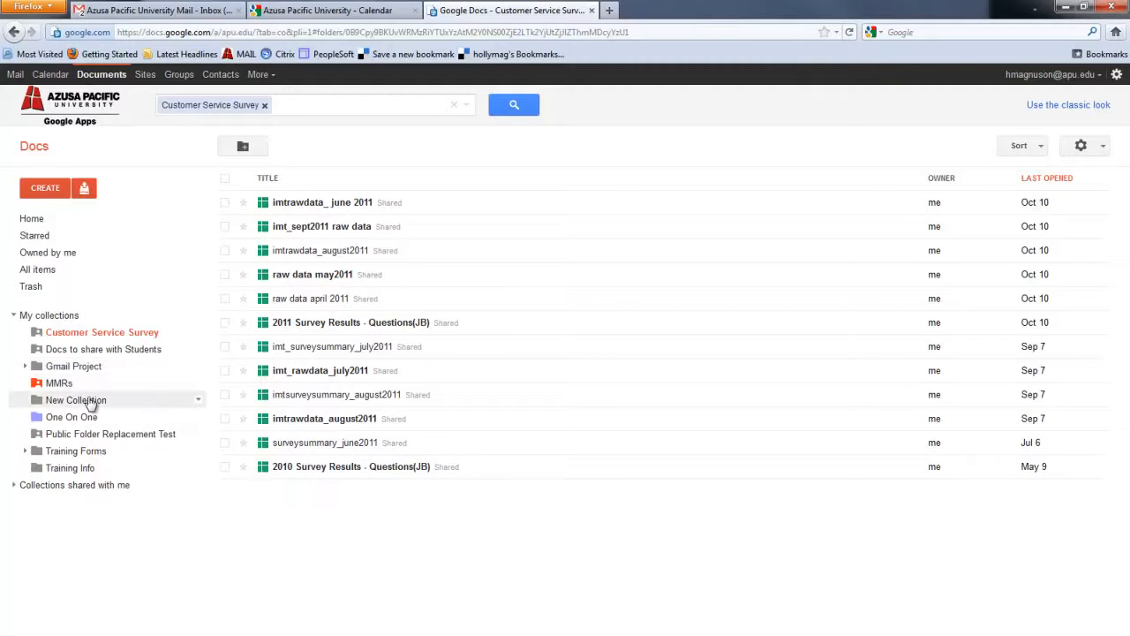
left_click(33, 223)
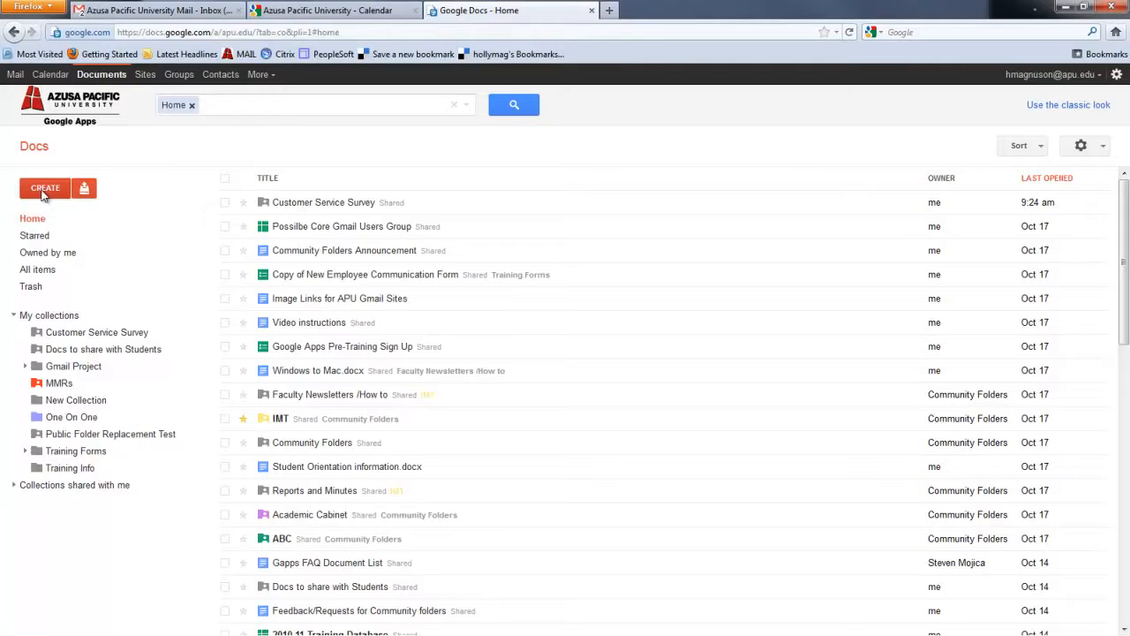
Create a new empty collection named 'For Training Purposes' under My collections.
left_click(42, 192)
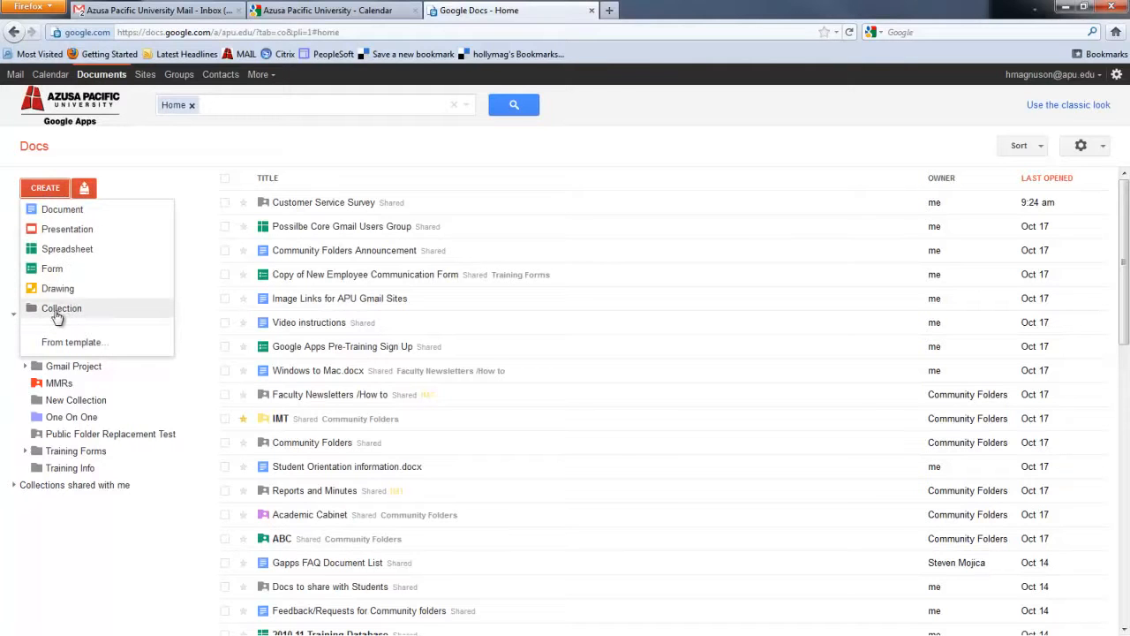
left_click(58, 310)
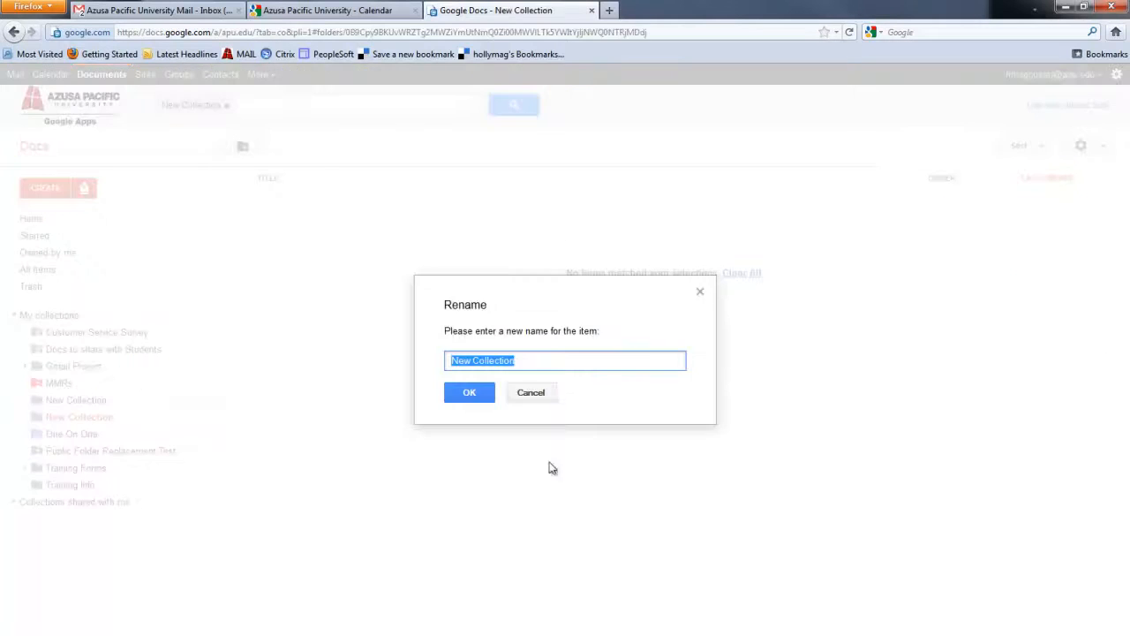
type("For Traiingg Purposes")
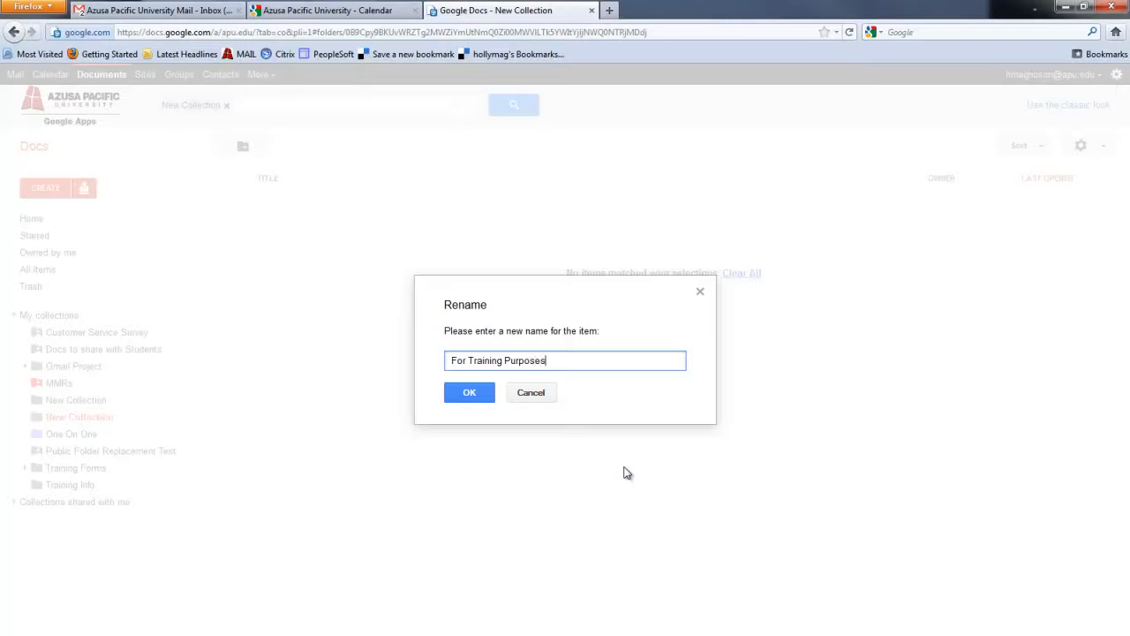
left_click(457, 396)
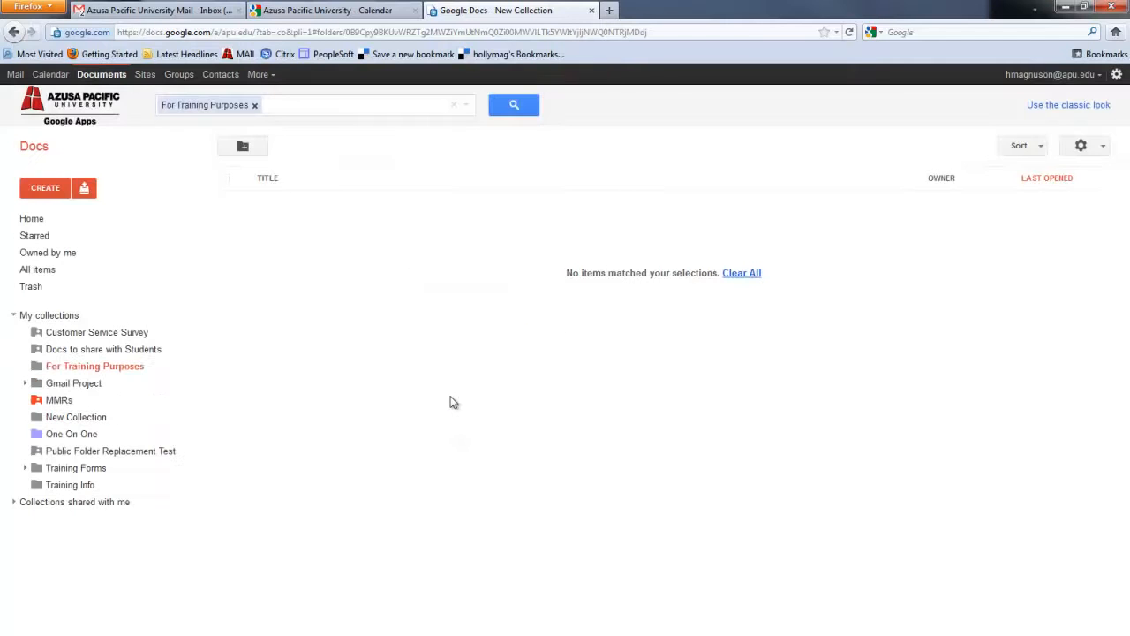
Color the For Training Purposes collection purple and go back to the Home list.
right_click(48, 369)
mouse_move(126, 281)
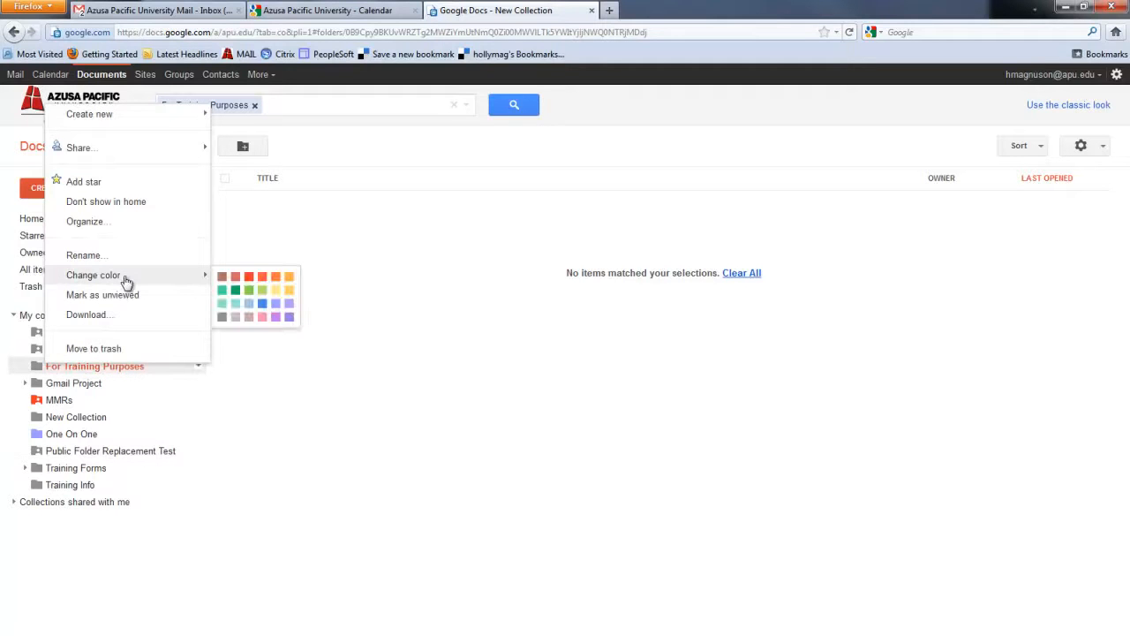
left_click(277, 316)
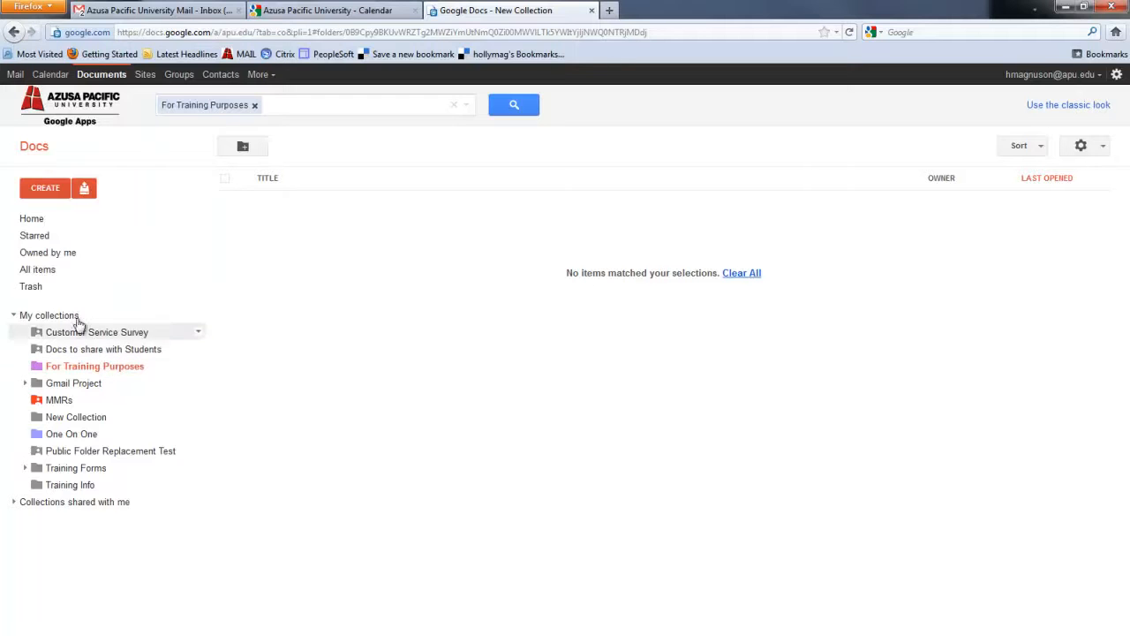
left_click(49, 220)
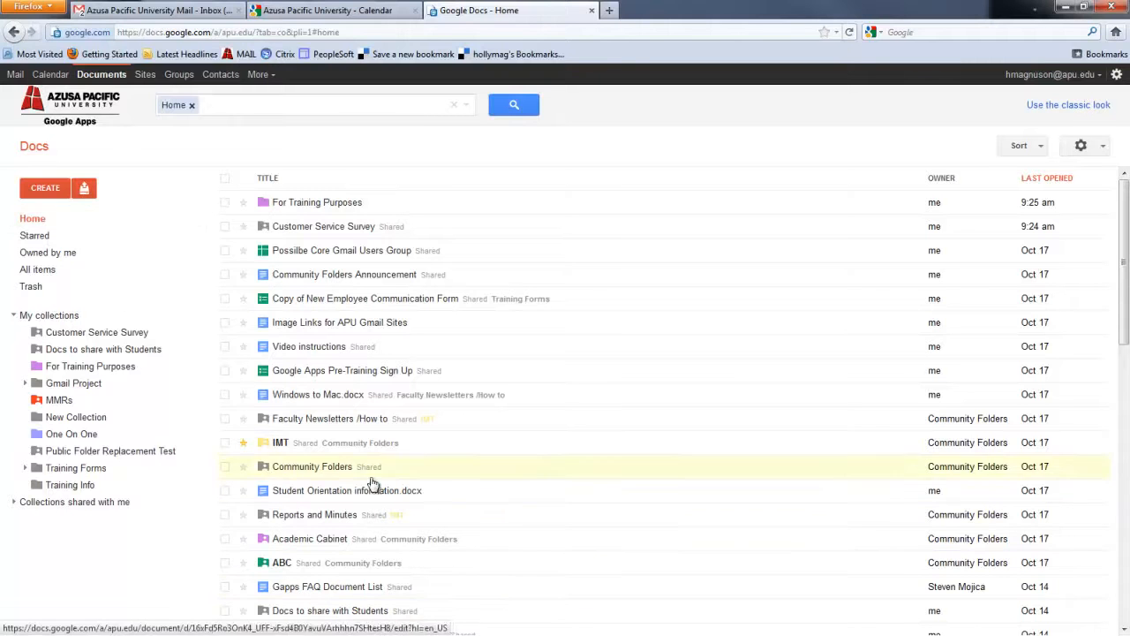
Move Windows to Mac.docx and Feedback/Requests for Community folders into For Training Purposes.
left_click_drag(315, 403, 119, 373)
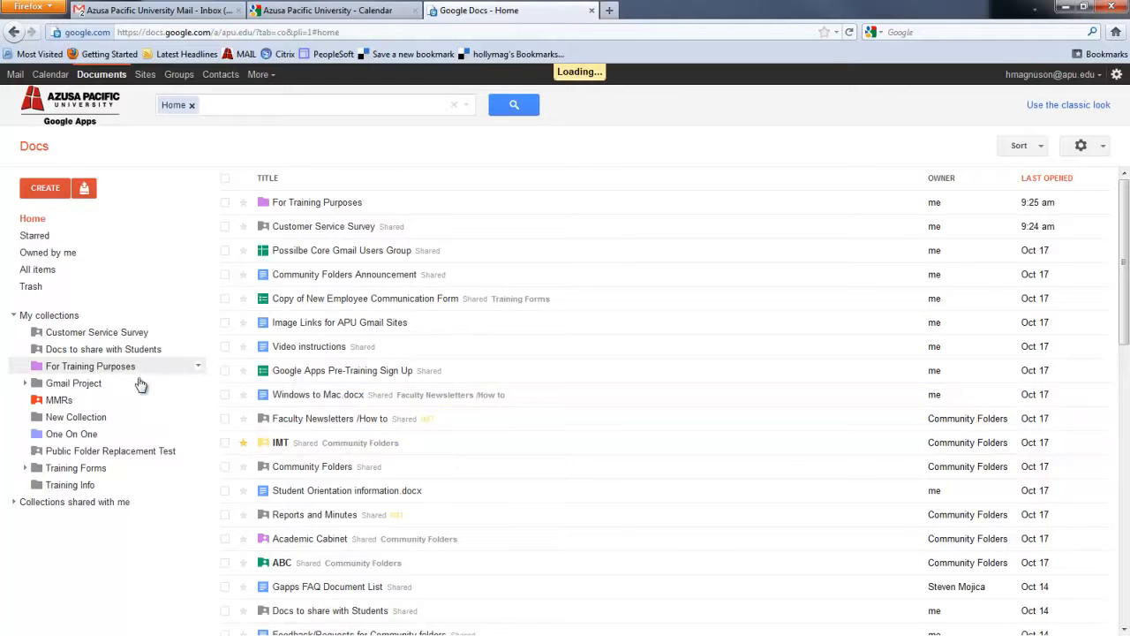
scroll(423, 498, "down", 3)
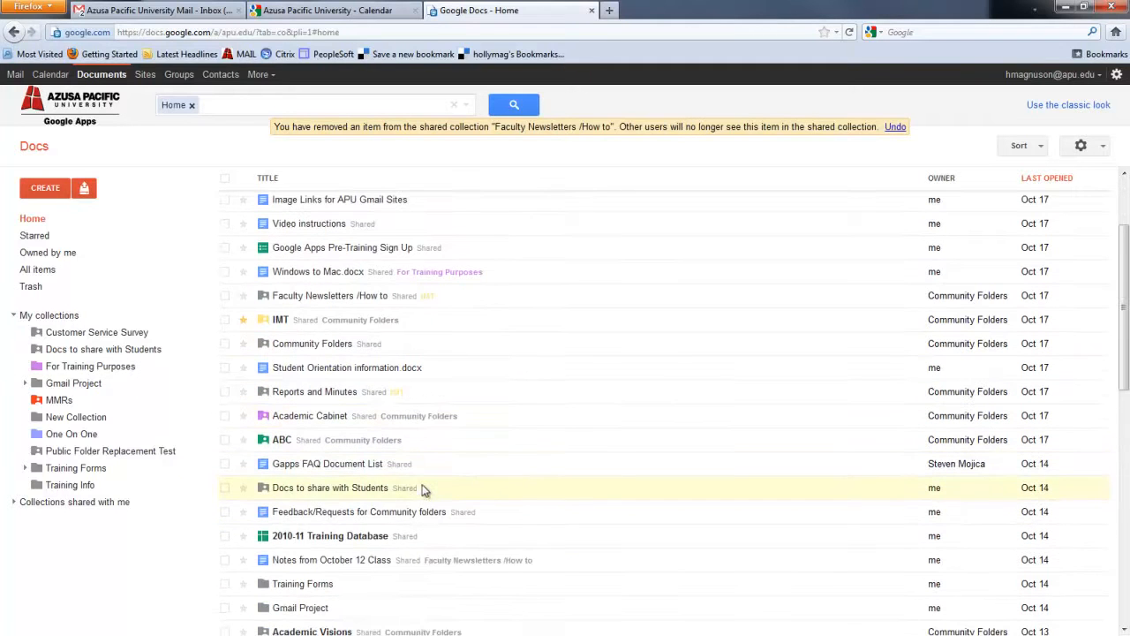
left_click_drag(342, 521, 84, 369)
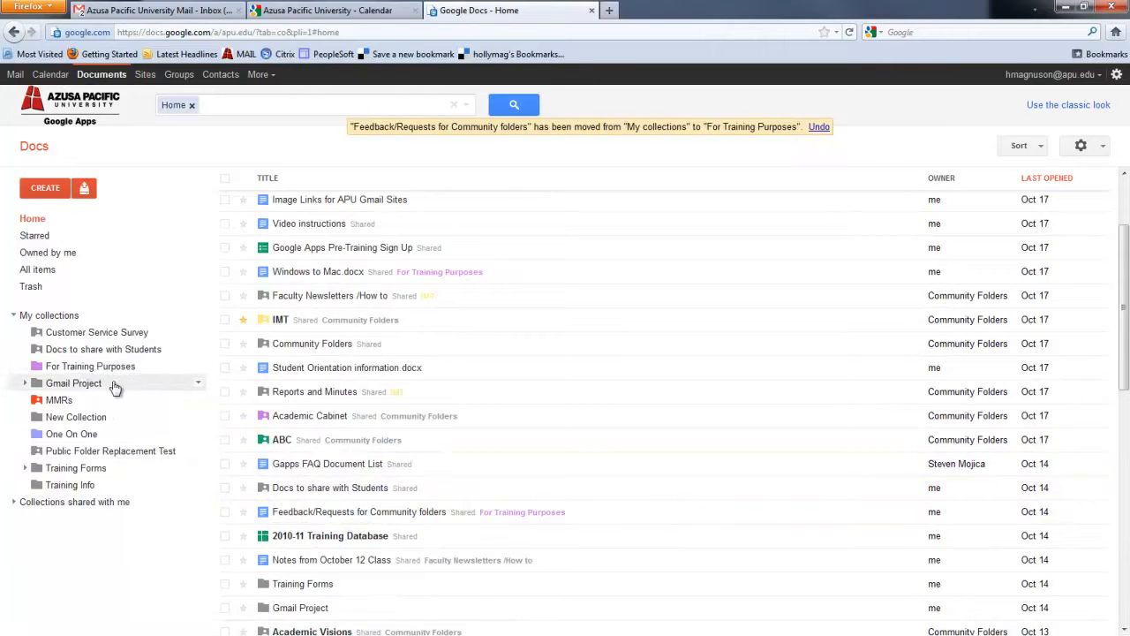
Open the For Training Purposes collection and bring up its sharing settings.
left_click(82, 366)
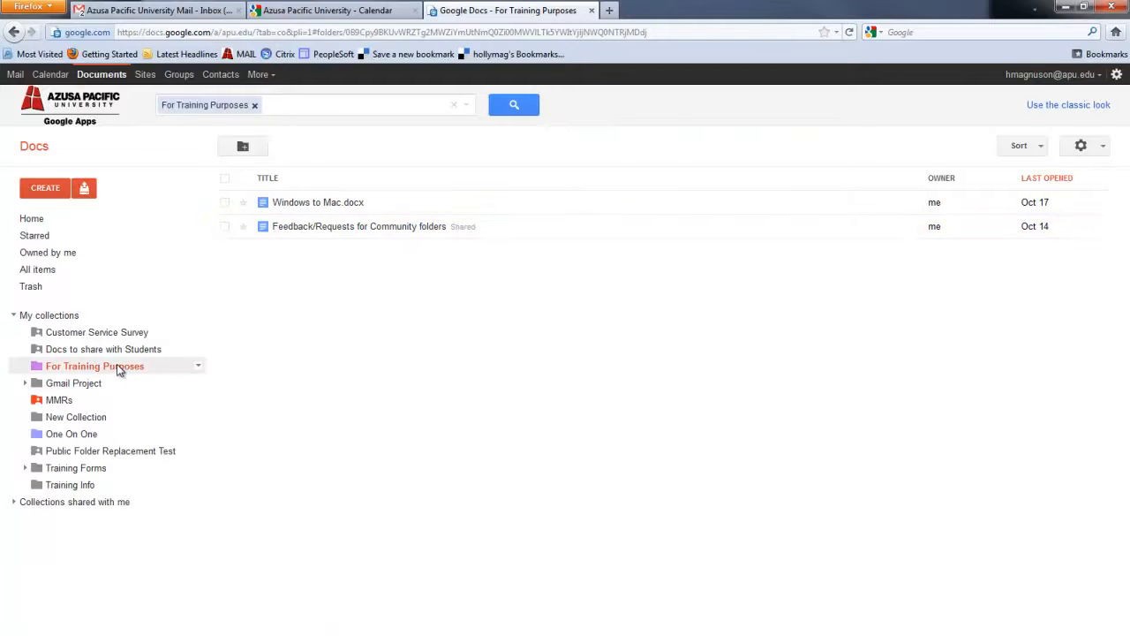
left_click(196, 370)
mouse_move(205, 378)
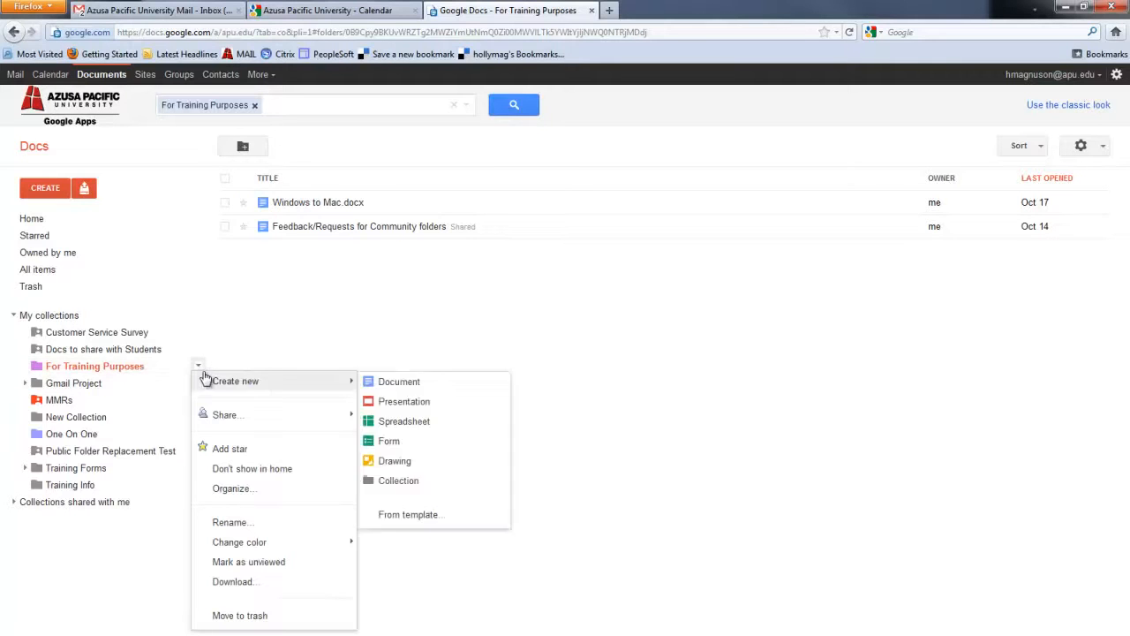
mouse_move(219, 420)
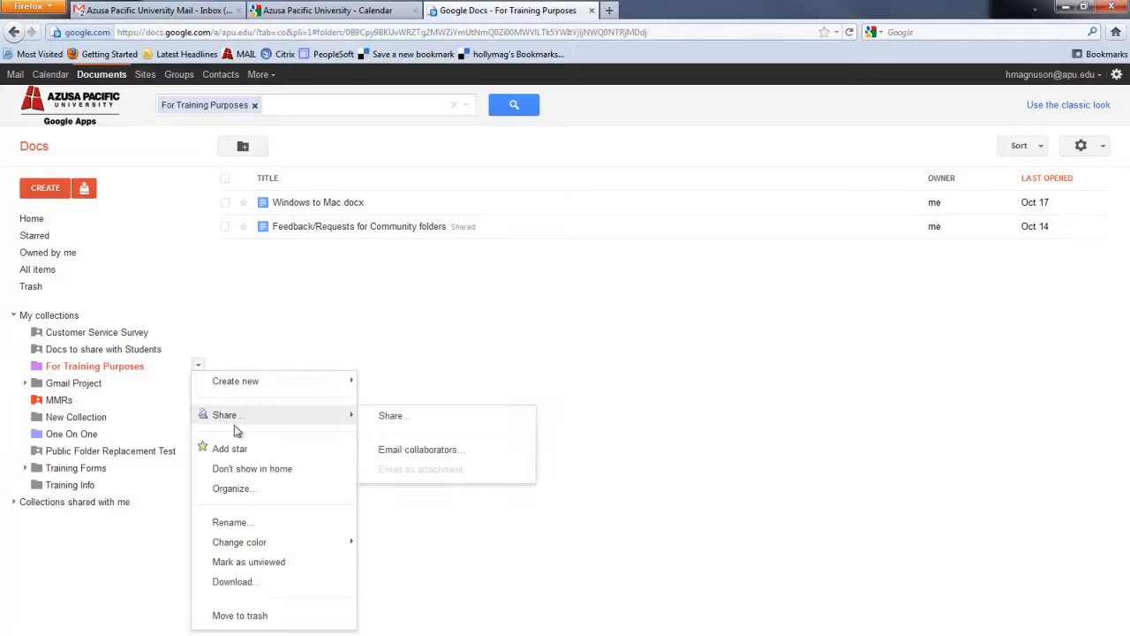
left_click(386, 422)
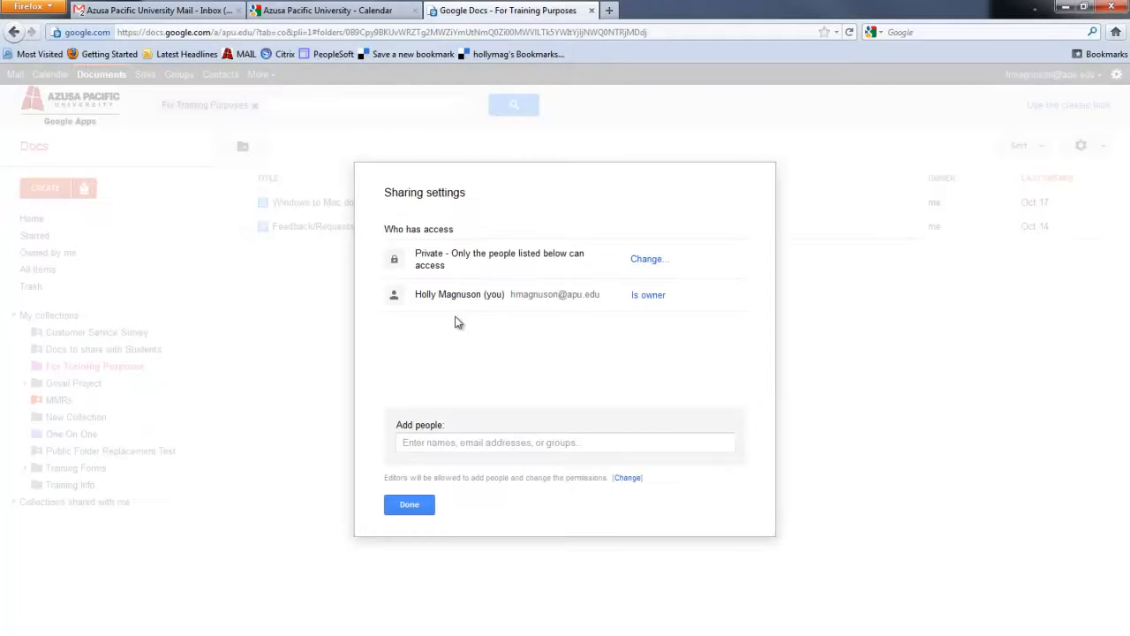
Add three contacts to the collection's sharing list with Can edit access.
left_click(429, 440)
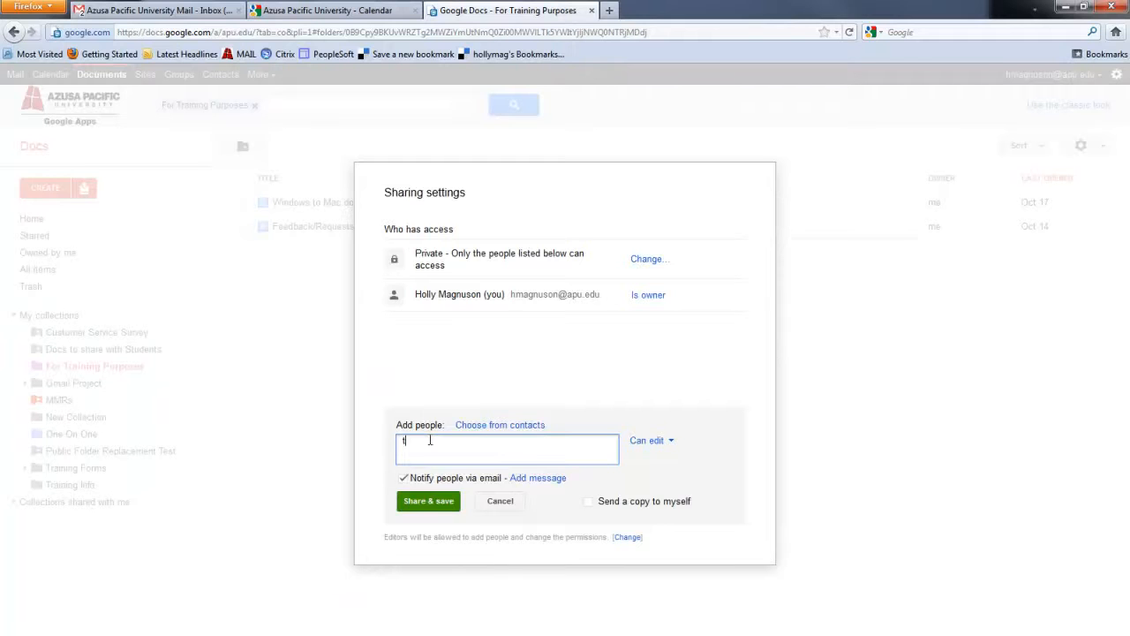
type("traini")
key("Return")
type("dante")
key("Return")
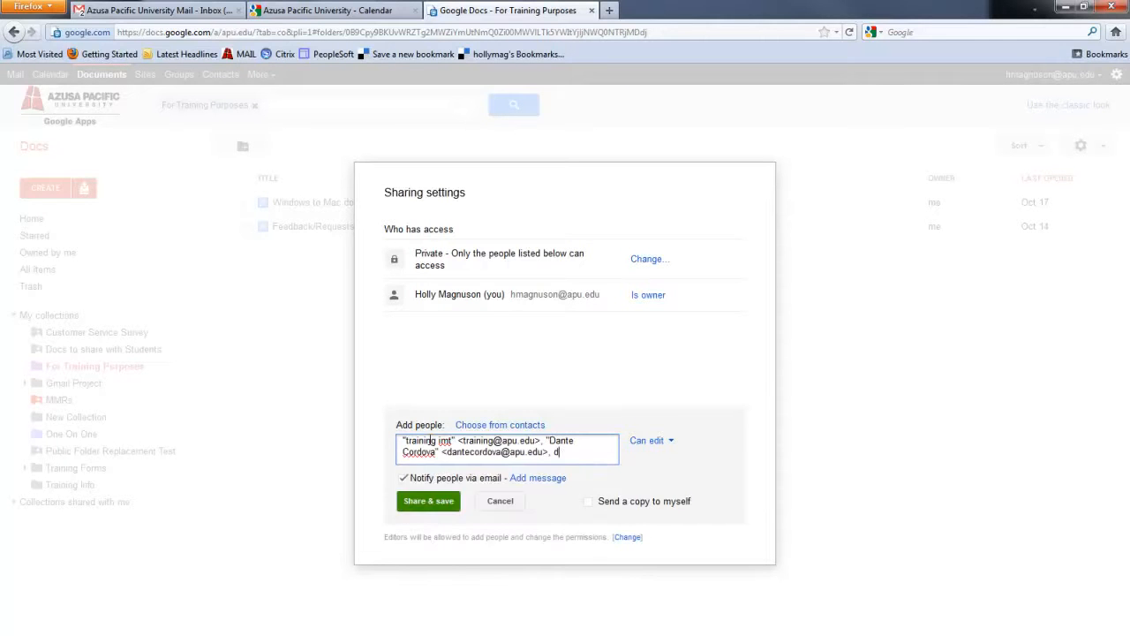
type("on")
key("Return")
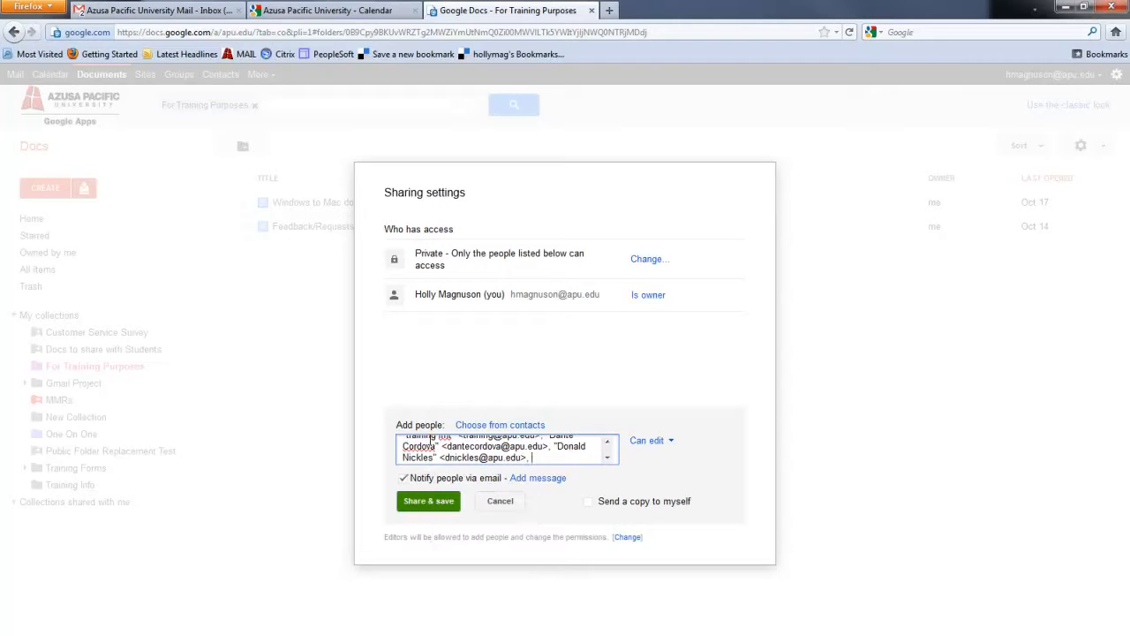
left_click(670, 443)
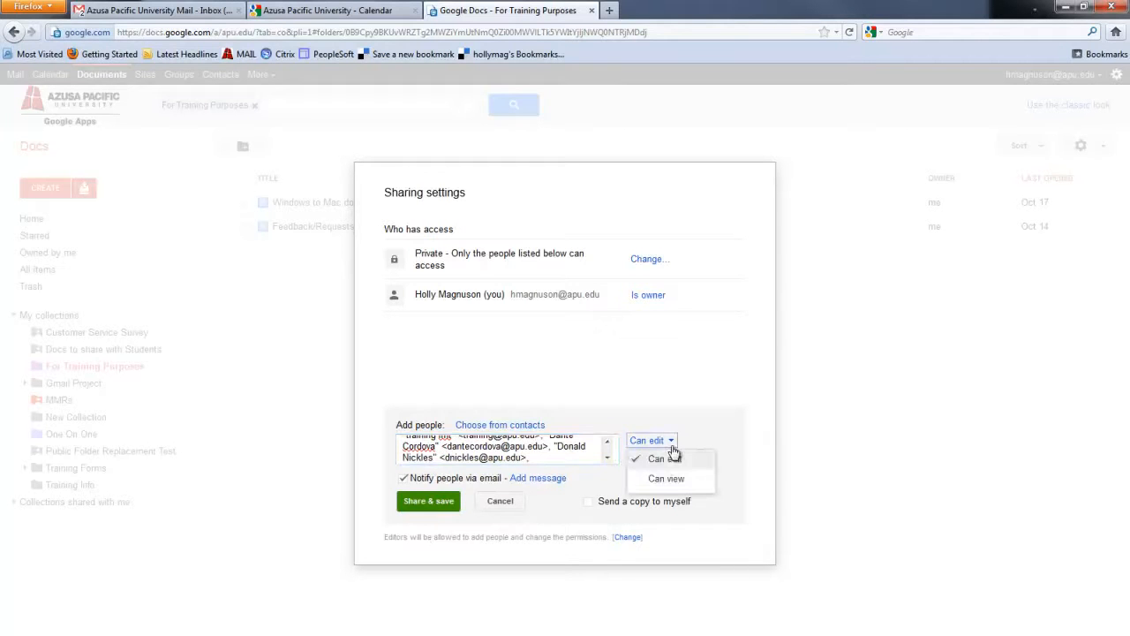
left_click(544, 484)
Add a note about doing a training video, then share and close the settings.
left_click(536, 508)
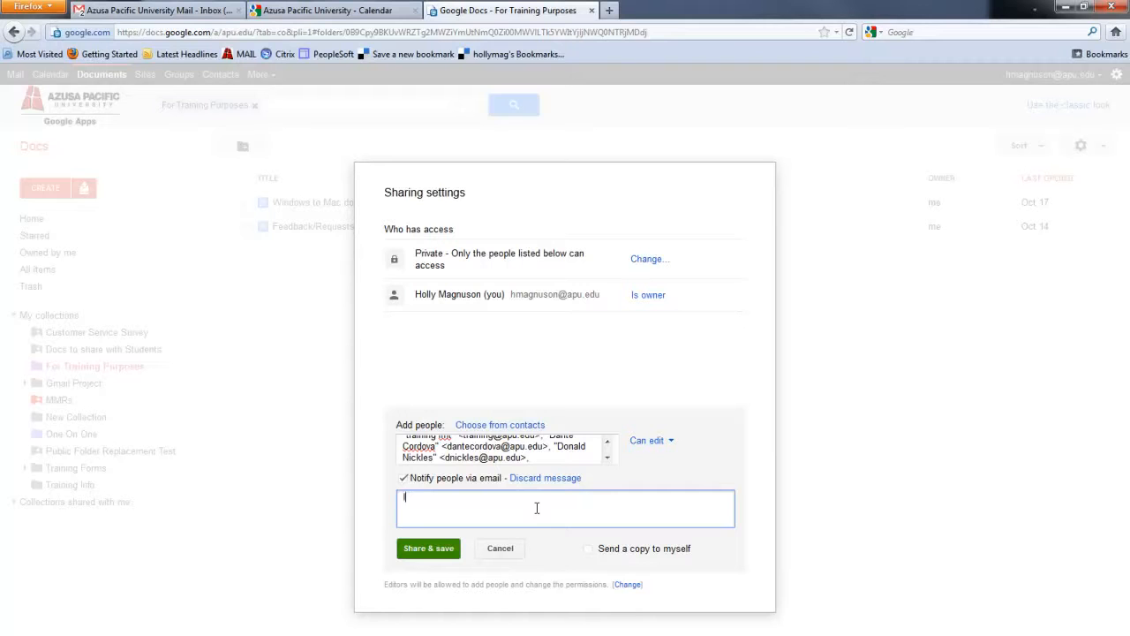
type("I'm doing a training video and you're part of it!")
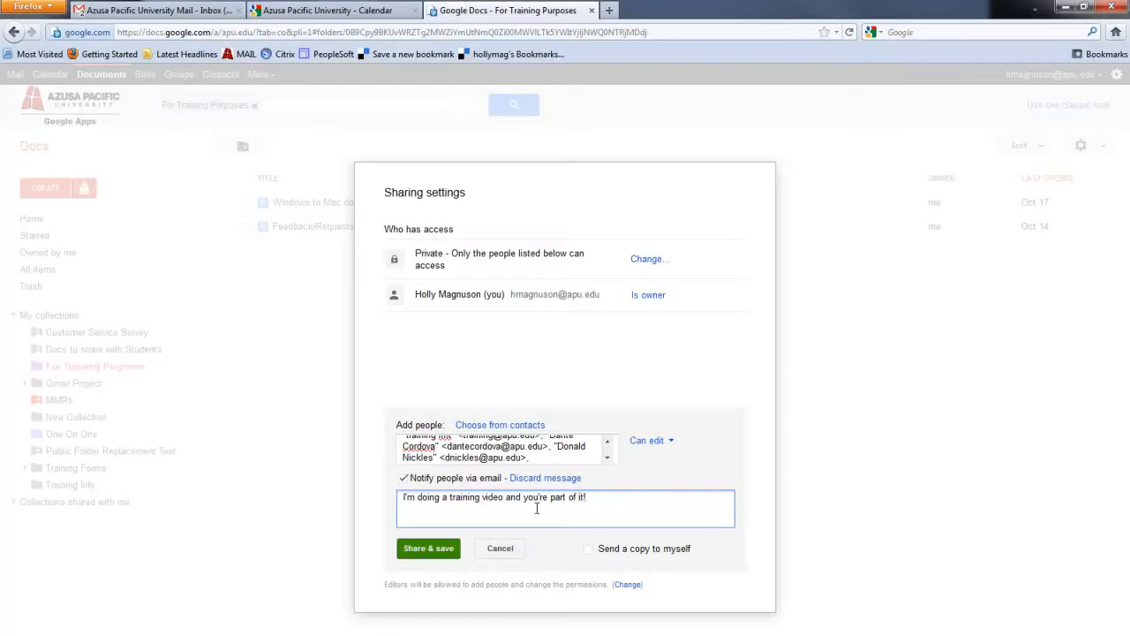
left_click(432, 555)
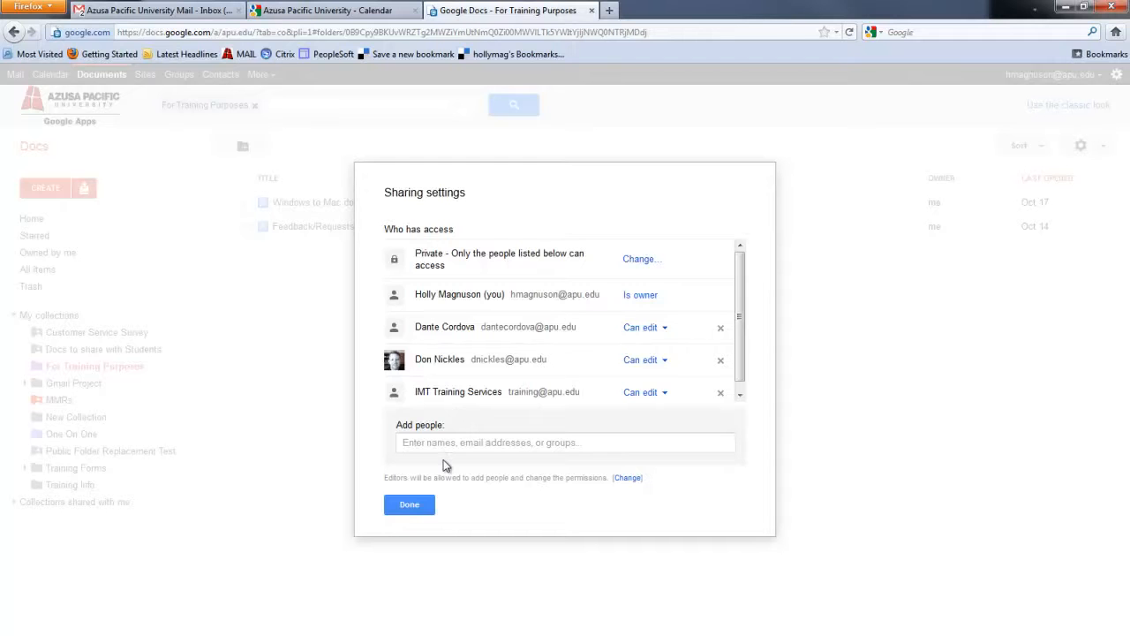
left_click(408, 504)
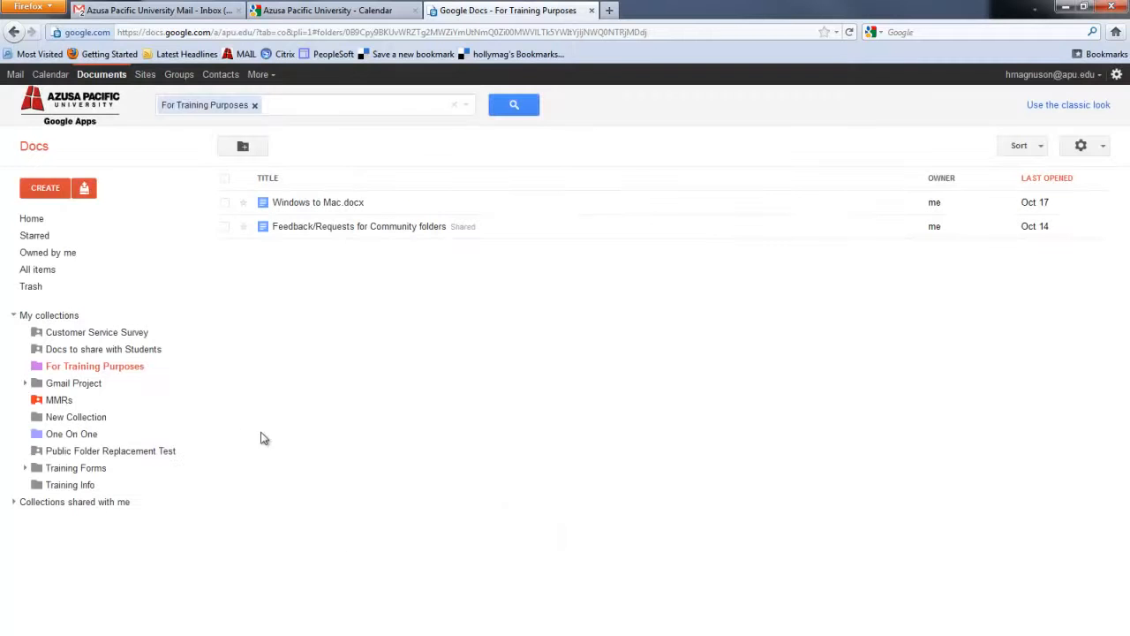
Drag Video instructions from Home into For Training Purposes and open the collection.
left_click(21, 226)
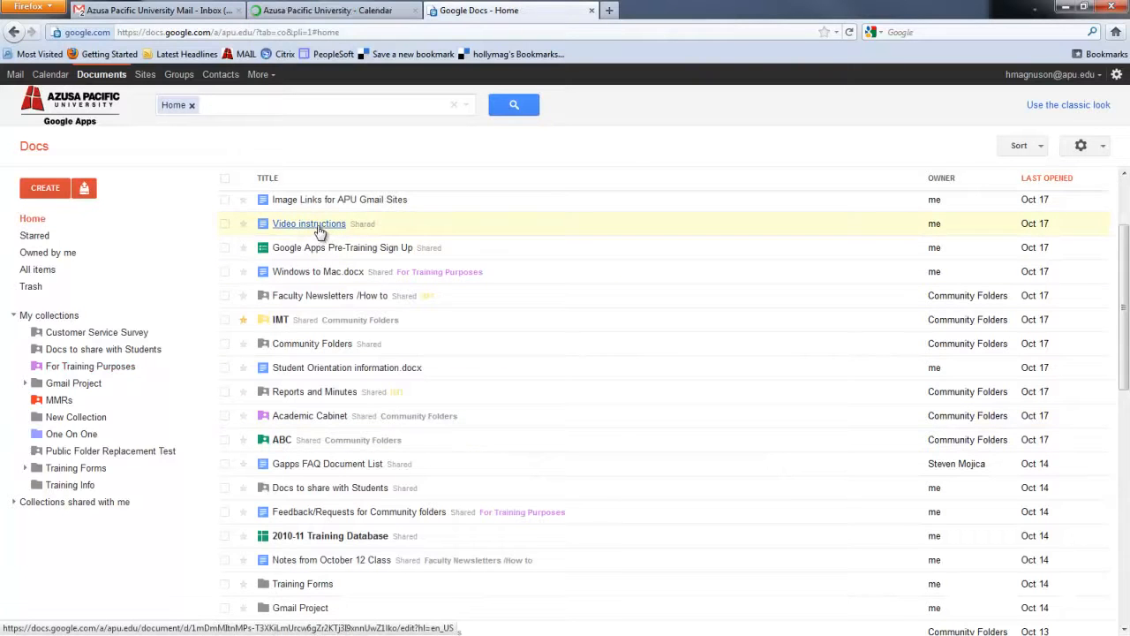
left_click_drag(318, 231, 60, 371)
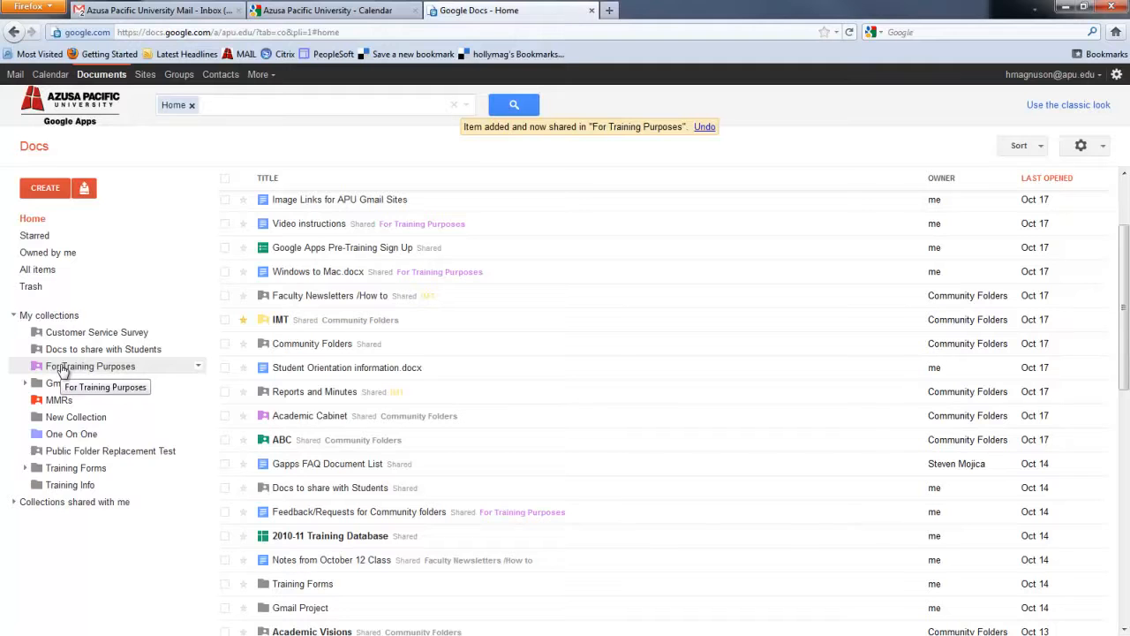
left_click(61, 371)
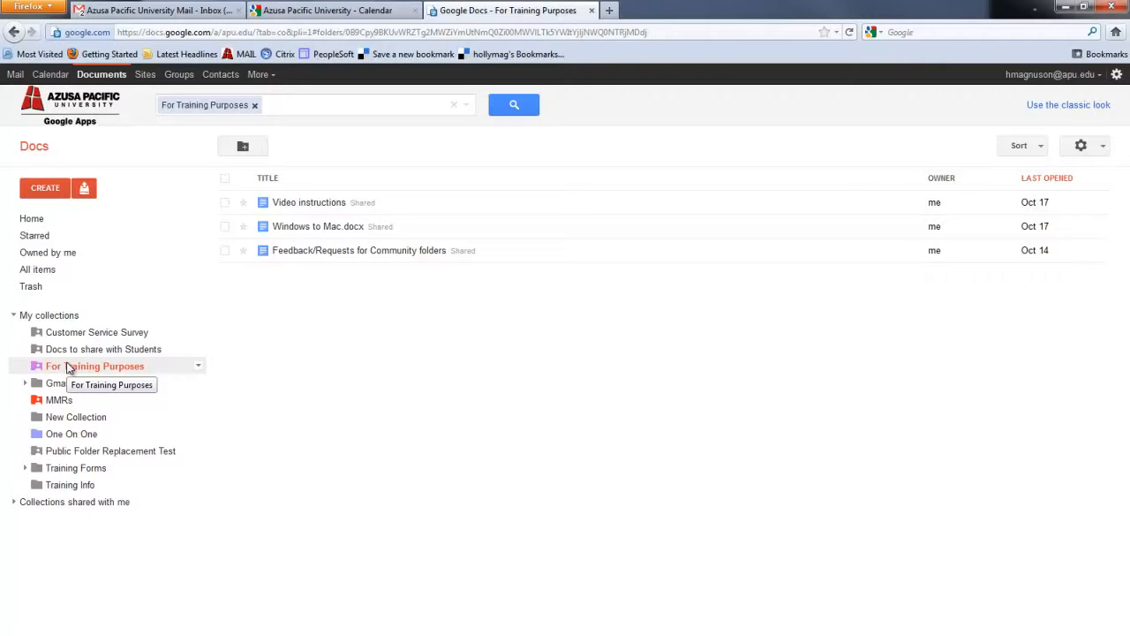
Check the collection's sharing settings list three editors, then reopen its Share submenu.
left_click(199, 367)
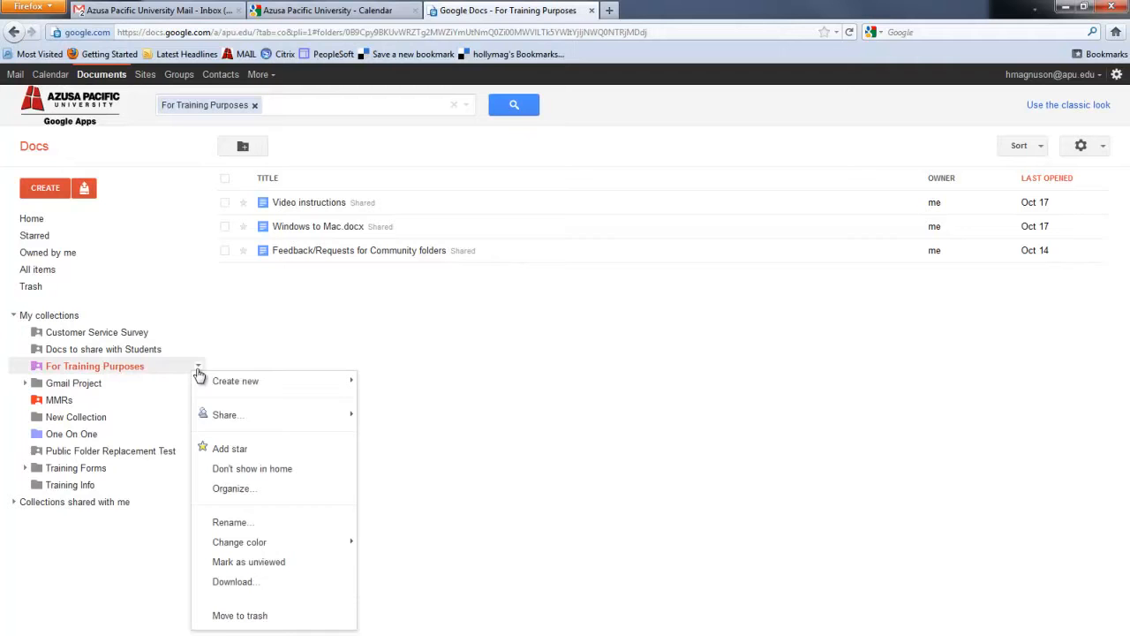
mouse_move(215, 415)
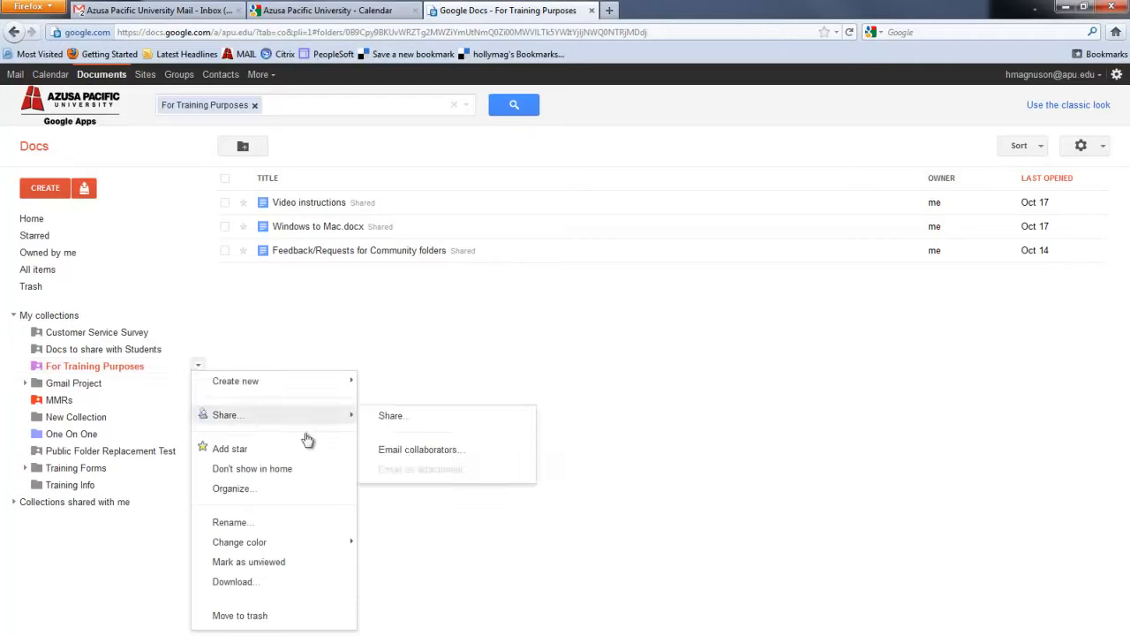
left_click(417, 420)
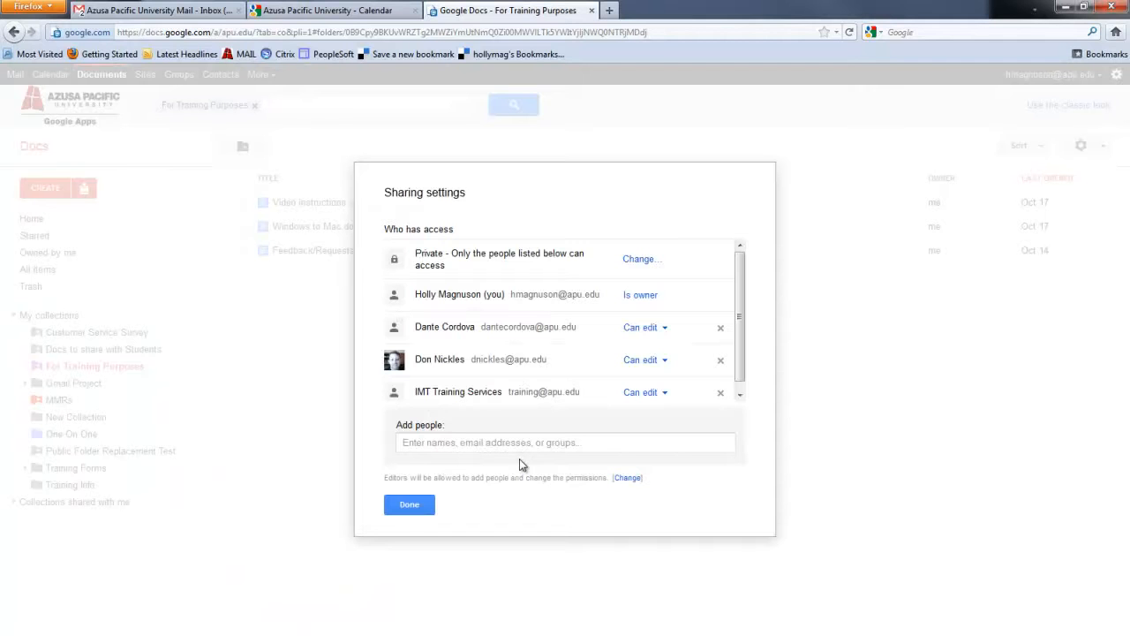
left_click(409, 504)
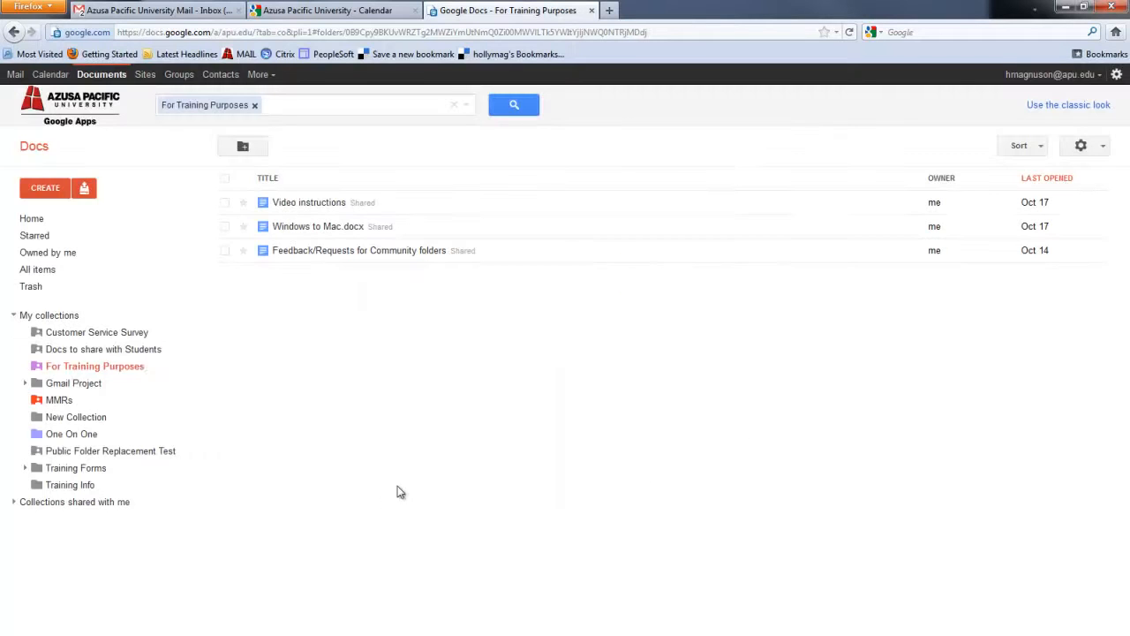
left_click(197, 367)
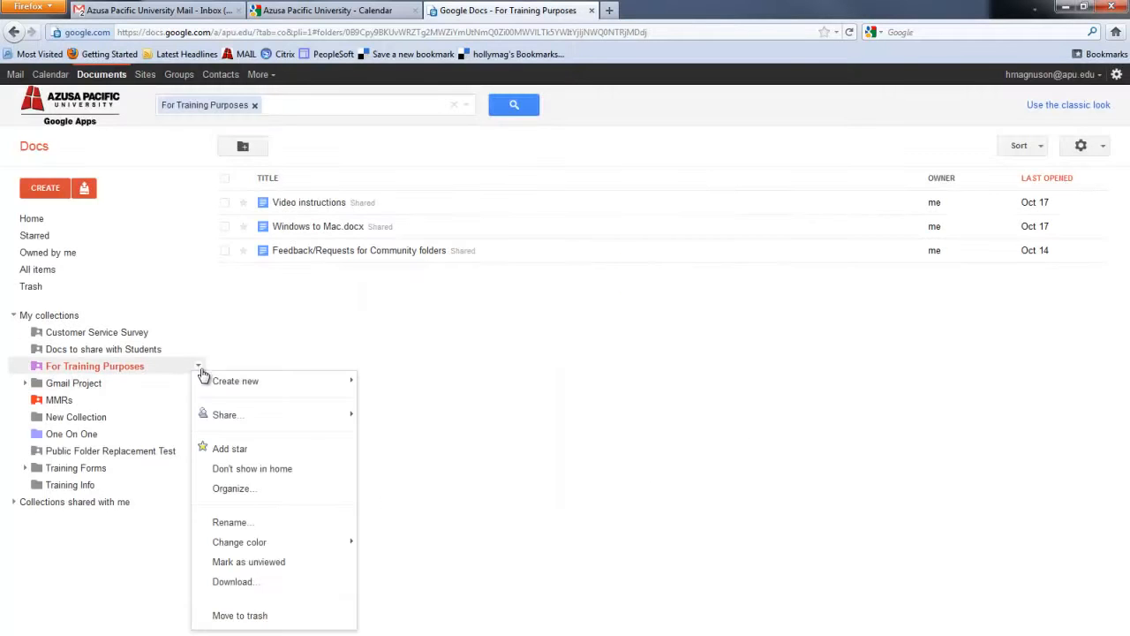
mouse_move(240, 422)
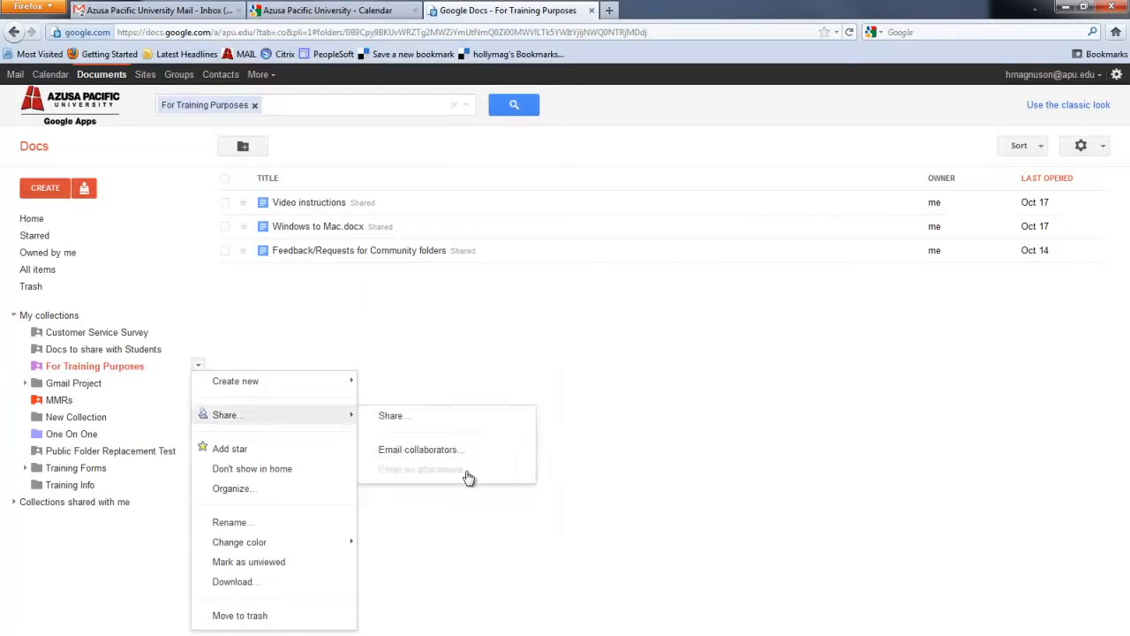